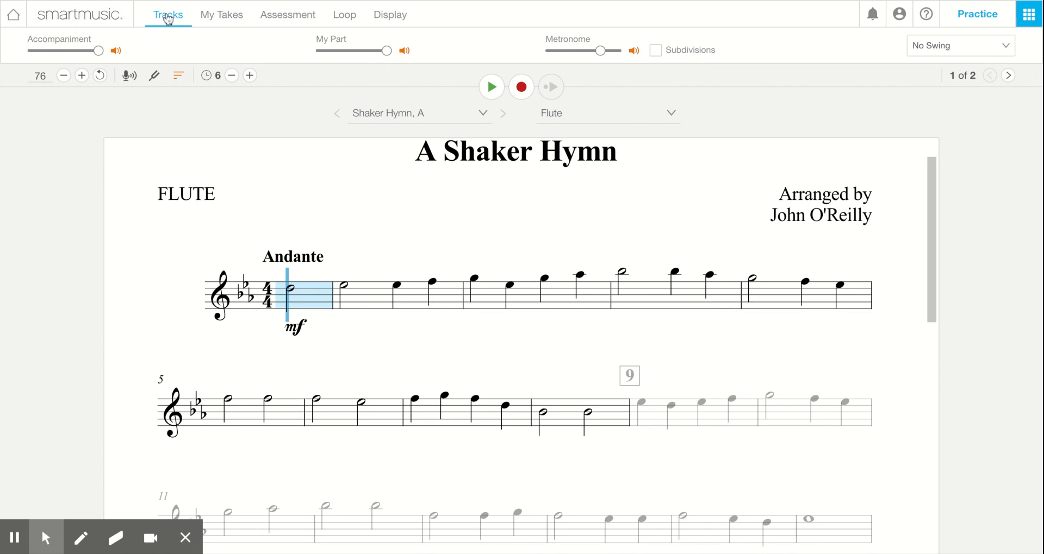
# Look through the practice options for takes, assessment, looping and display.
pyautogui.click(215, 18)
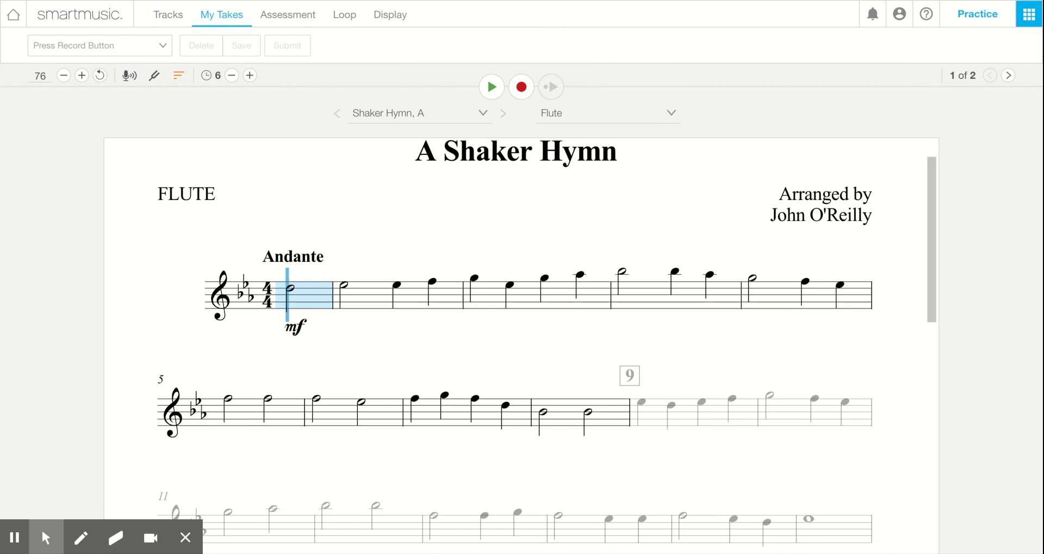
pyautogui.click(298, 18)
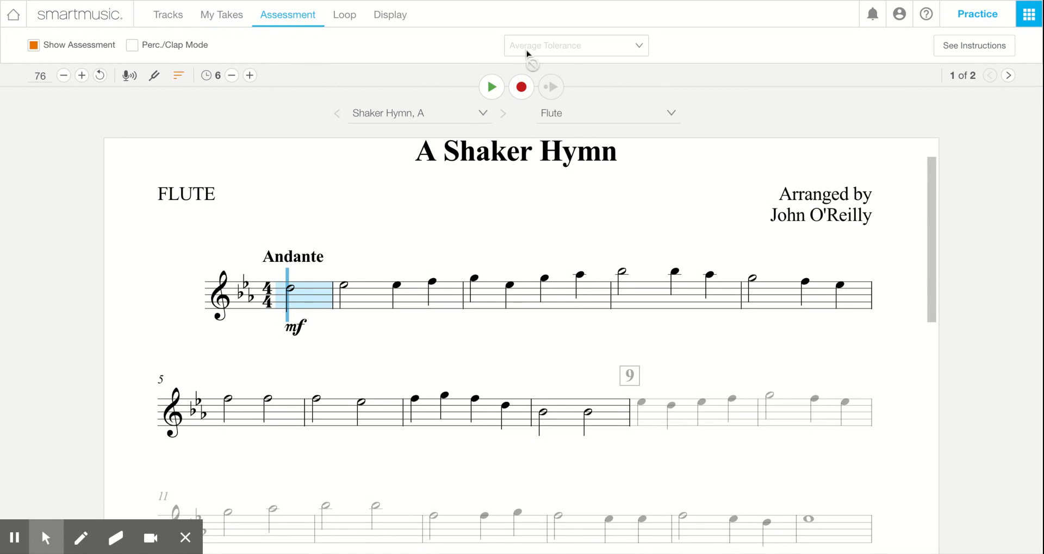
pyautogui.click(350, 17)
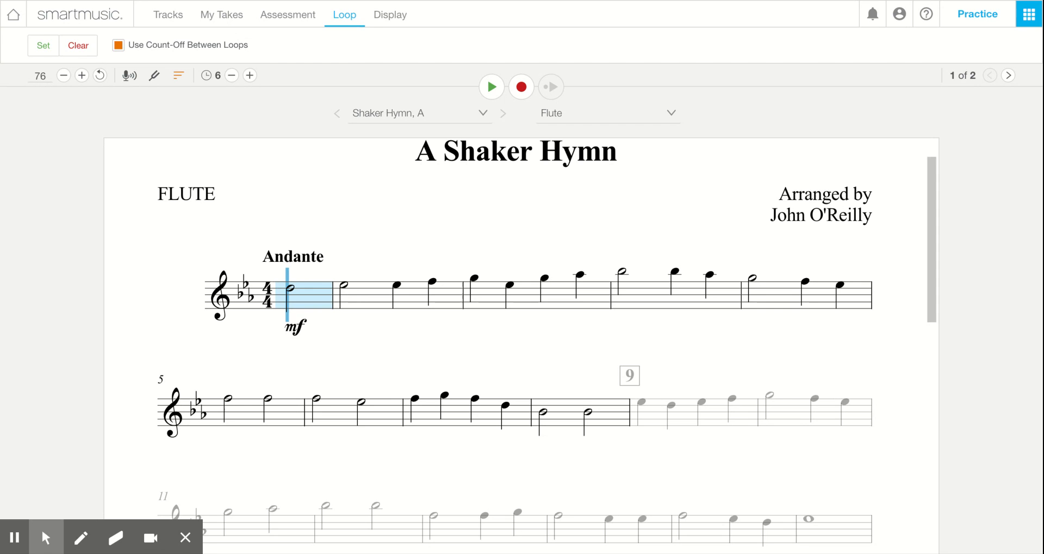
pyautogui.click(396, 24)
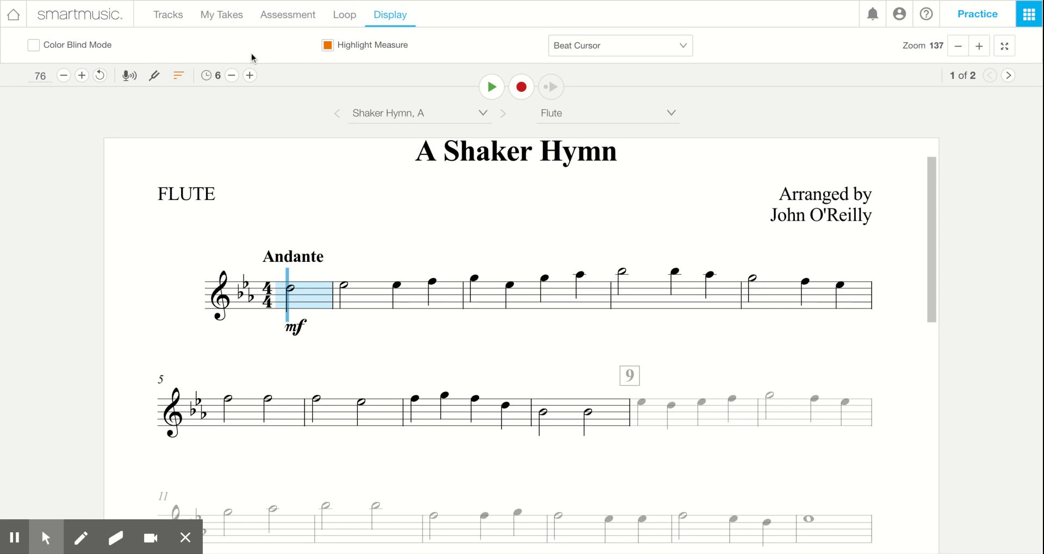
# Turn the Highlight Measure display option off and on to compare, leaving it enabled.
pyautogui.click(347, 47)
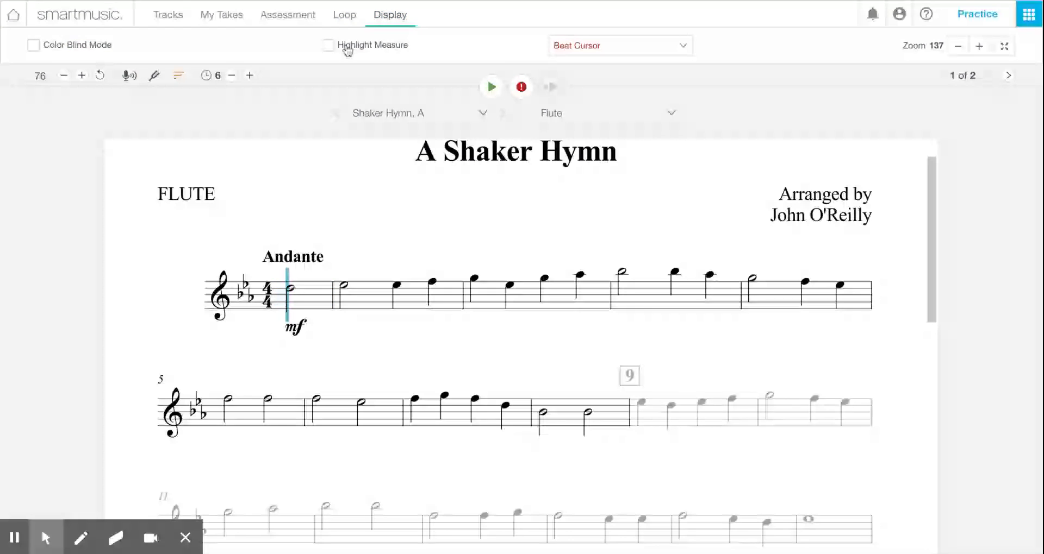
pyautogui.click(347, 48)
pyautogui.click(347, 48)
pyautogui.click(347, 48)
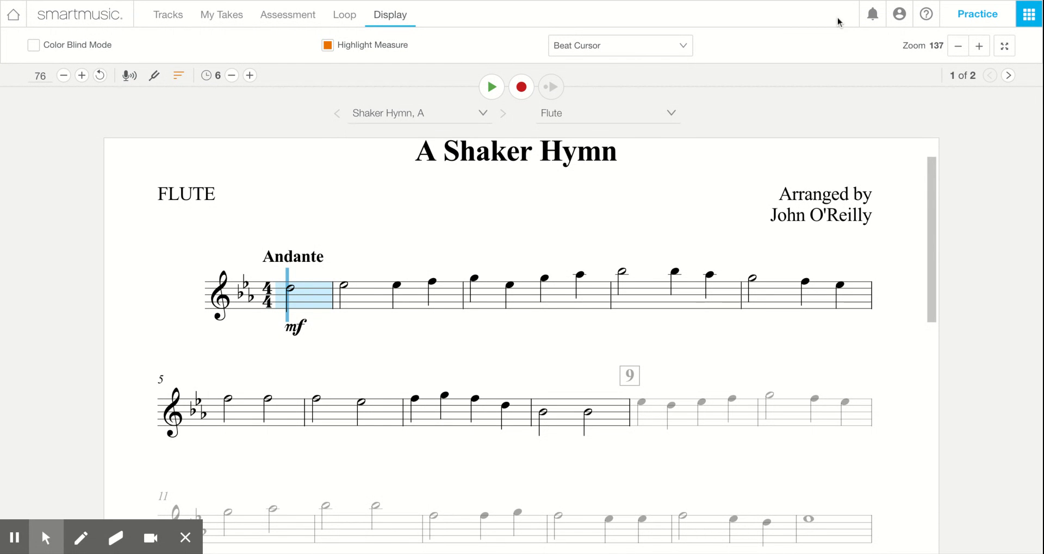
# Look over the notifications, account options, help options and app launcher, and close the launcher.
pyautogui.click(875, 20)
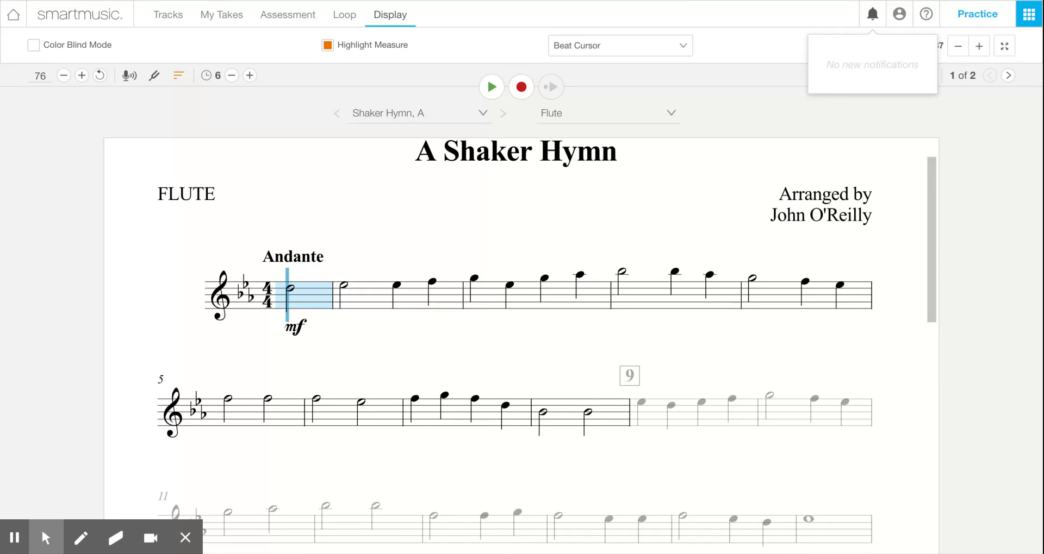
pyautogui.click(900, 17)
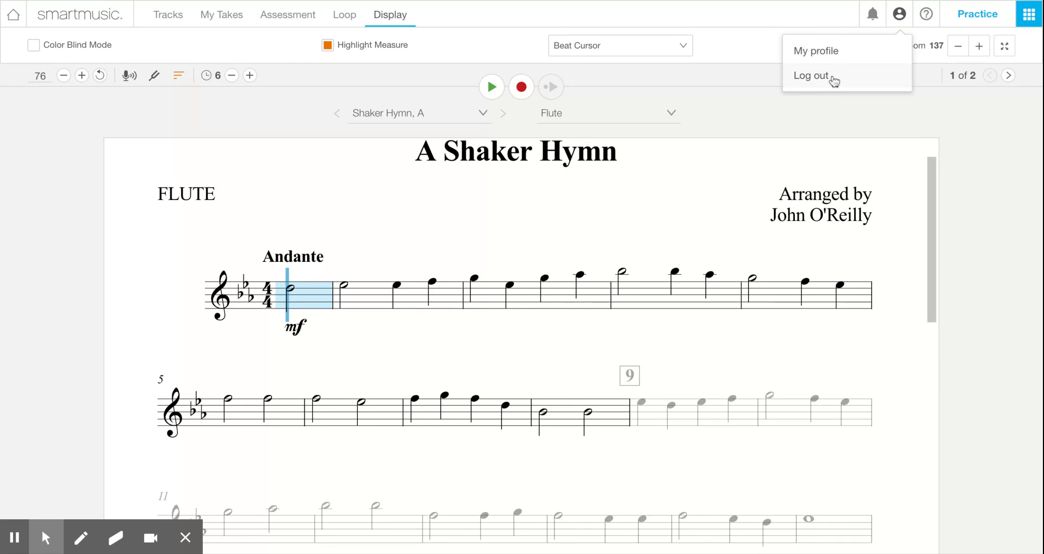
pyautogui.click(926, 16)
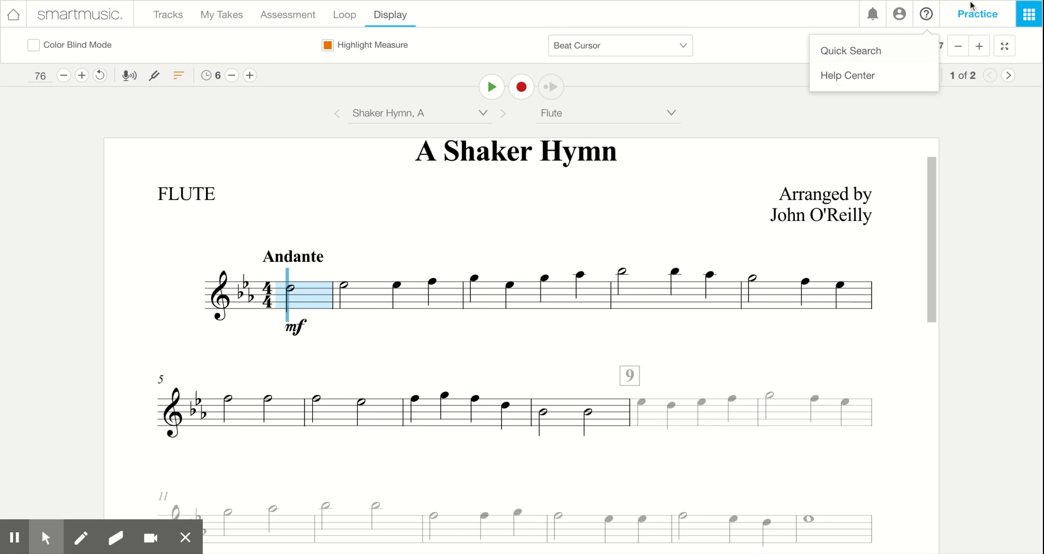
pyautogui.click(815, 23)
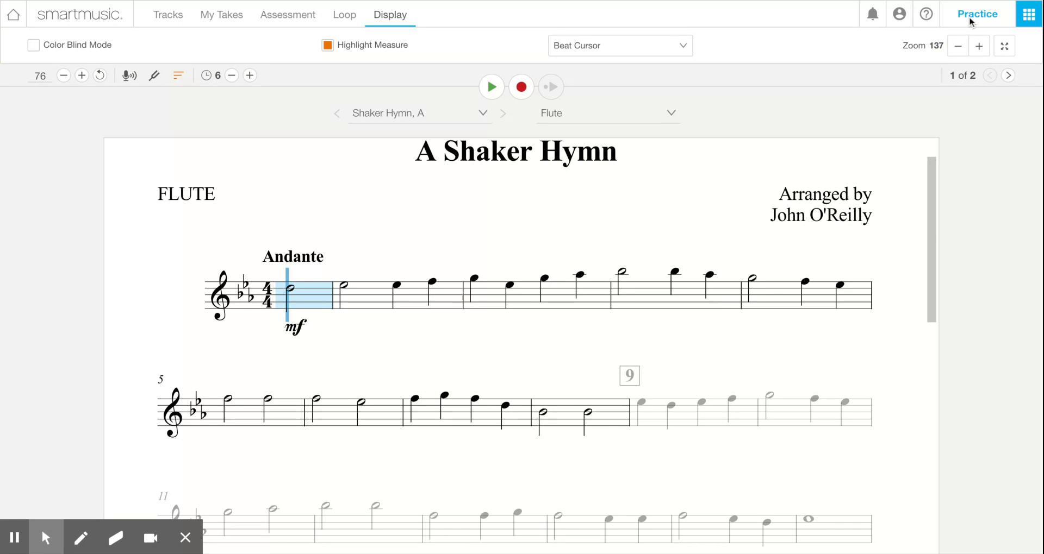
pyautogui.click(1030, 16)
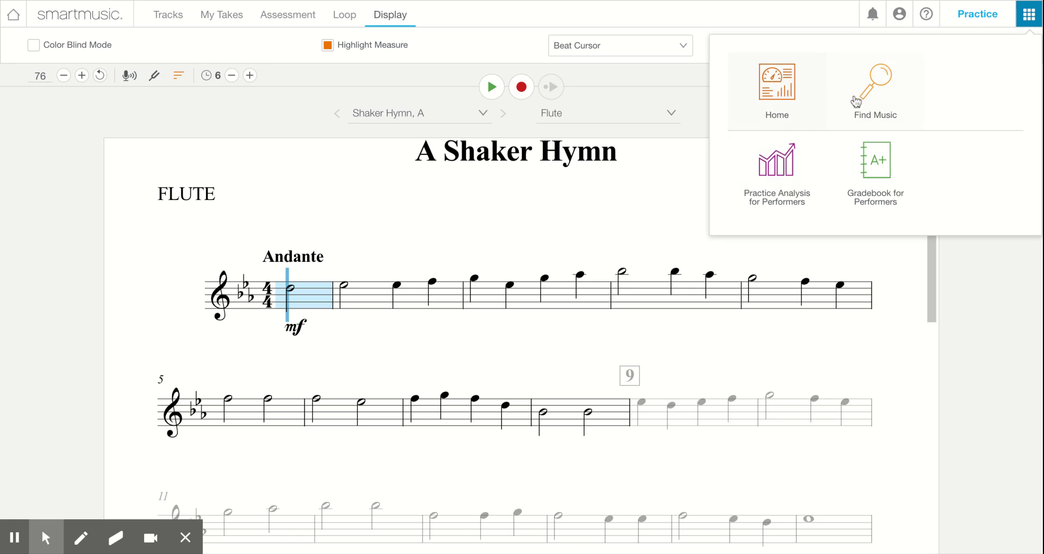
pyautogui.click(265, 124)
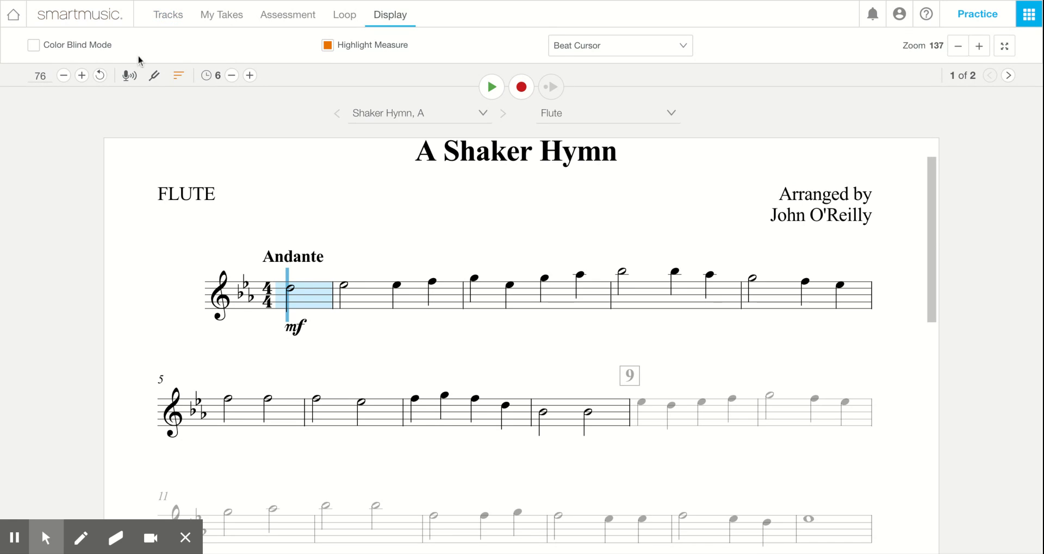
# Play the piece and lower the Accompaniment volume to about three quarters and My Part to about 40 percent.
pyautogui.click(167, 26)
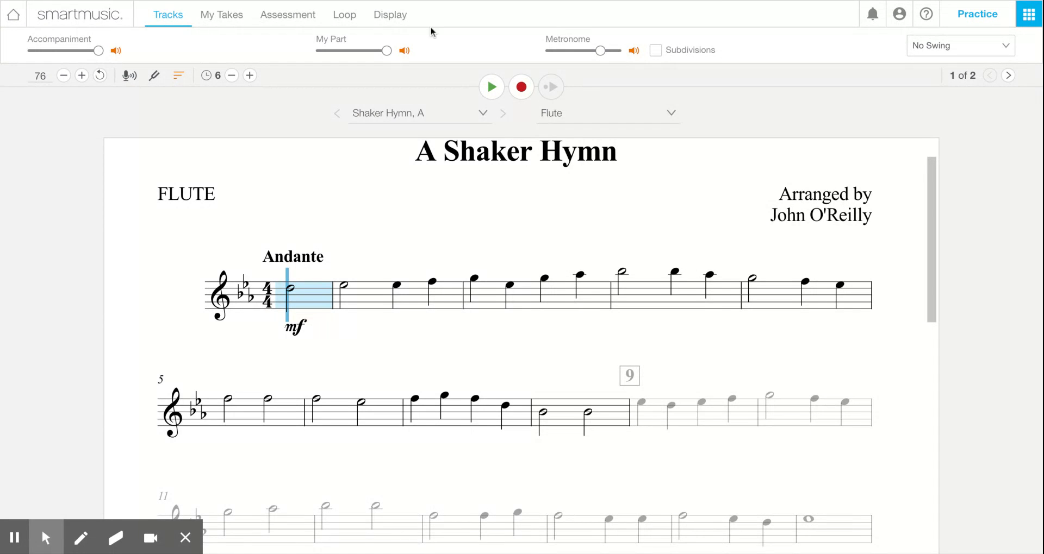
pyautogui.moveTo(99, 51); pyautogui.dragTo(73, 51)
pyautogui.moveTo(73, 51); pyautogui.dragTo(98, 51)
pyautogui.click(492, 88)
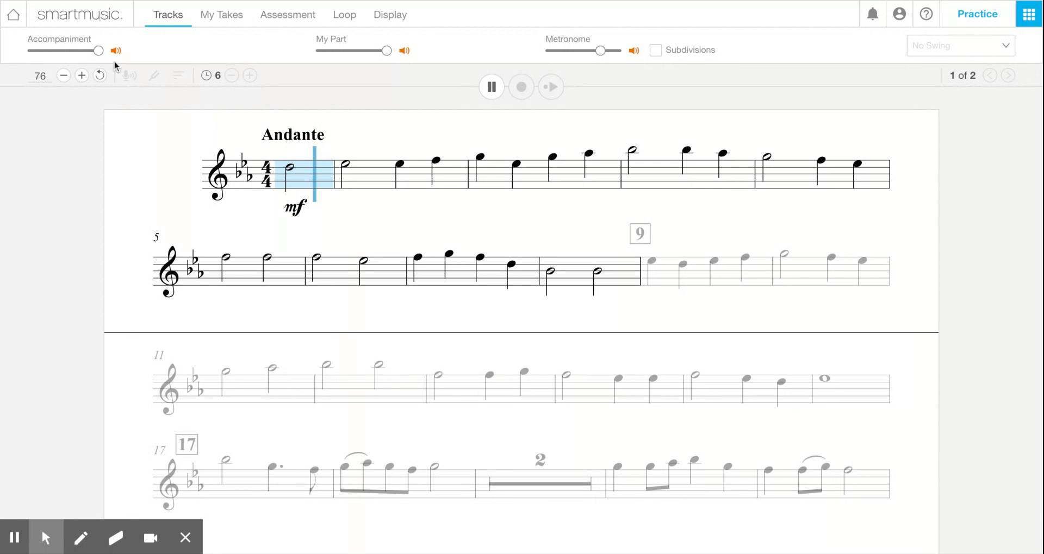
pyautogui.moveTo(99, 53); pyautogui.dragTo(48, 51)
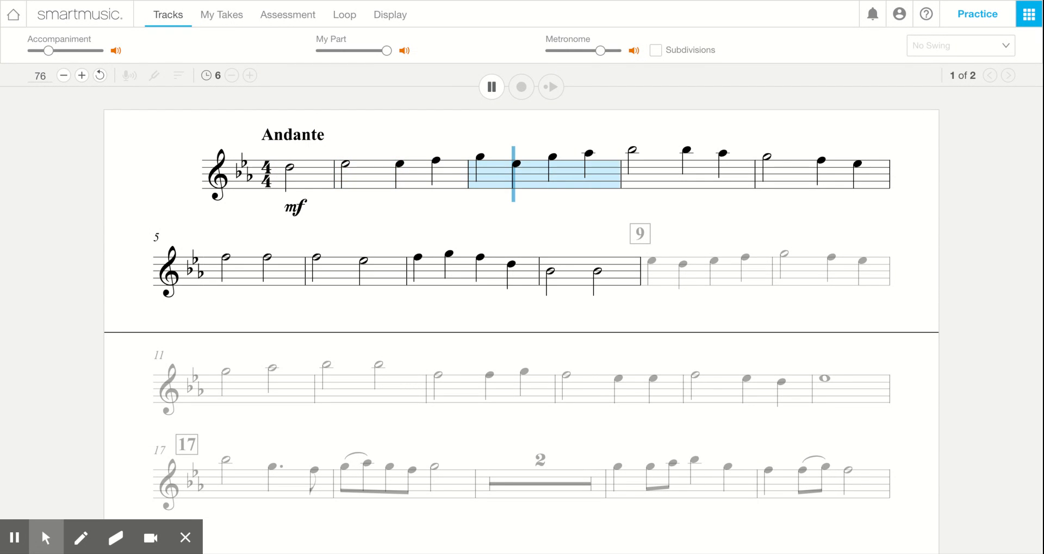
pyautogui.moveTo(386, 51); pyautogui.dragTo(345, 51)
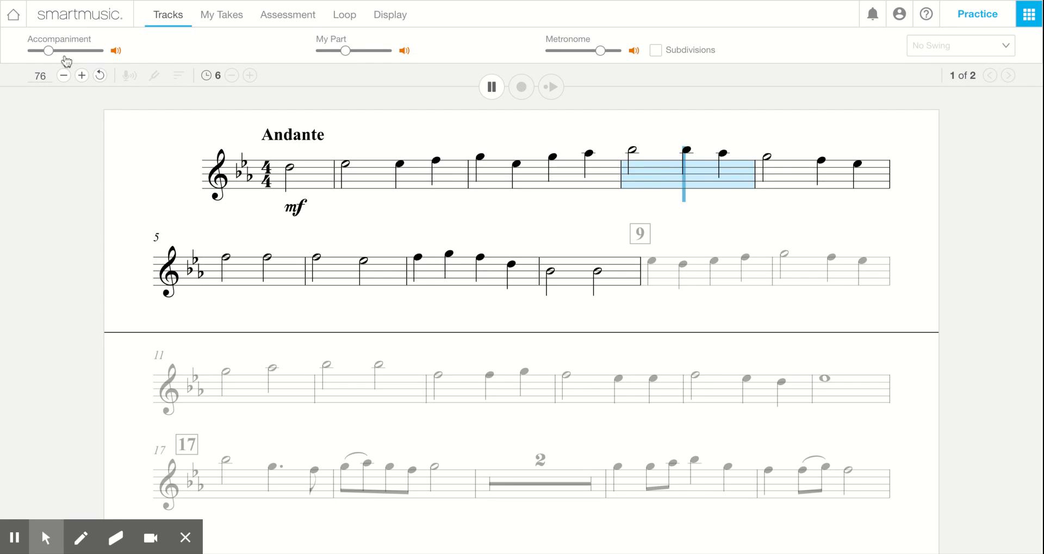
pyautogui.moveTo(49, 52); pyautogui.dragTo(99, 53)
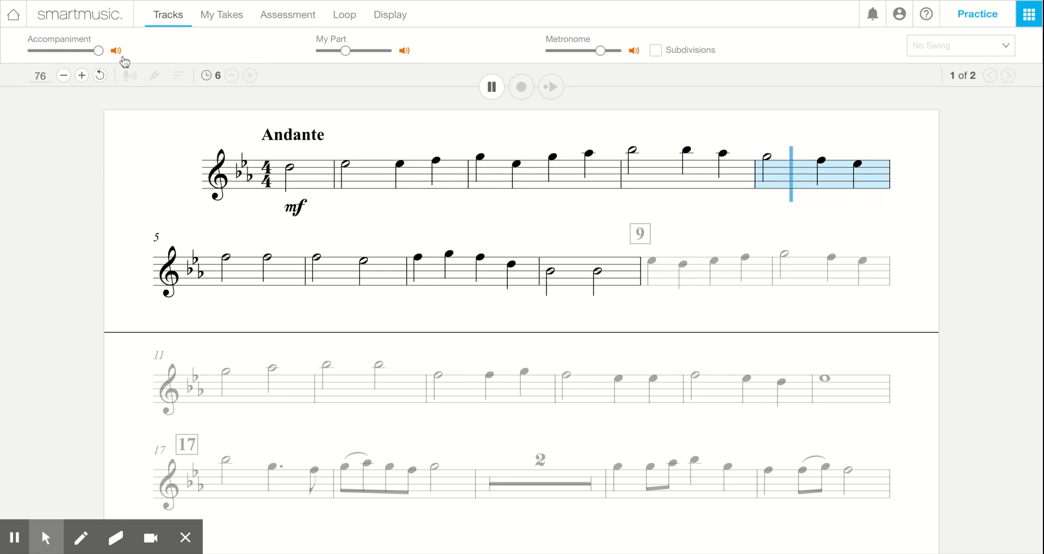
pyautogui.moveTo(98, 52); pyautogui.dragTo(83, 52)
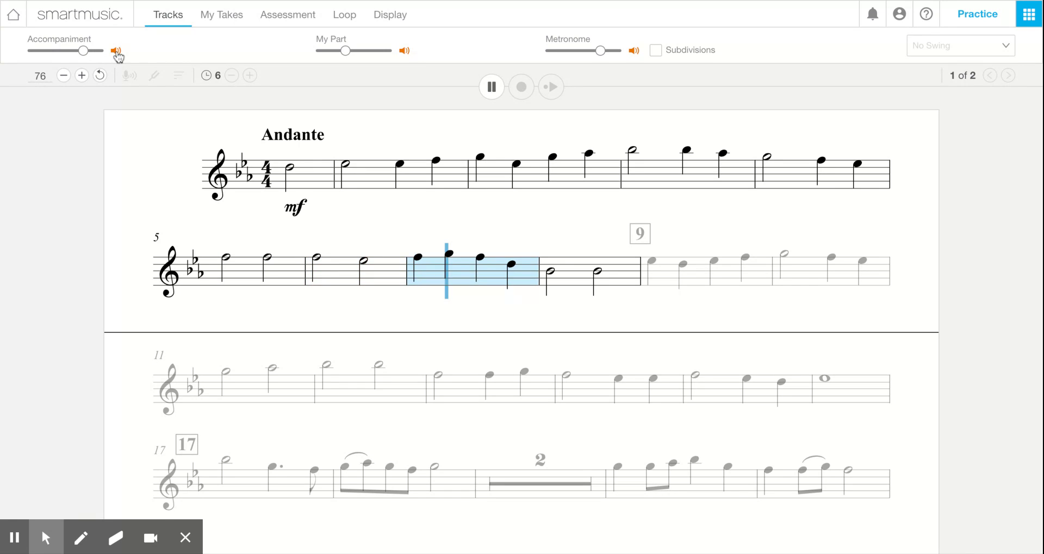
# Mute and unmute the Accompaniment and My Part tracks during playback, and stop the playback.
pyautogui.click(116, 51)
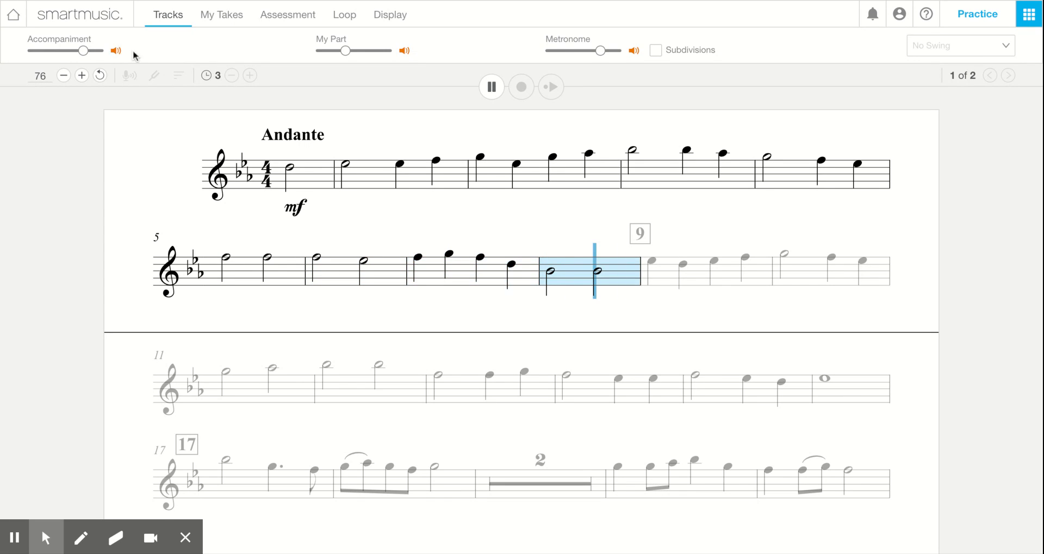
pyautogui.click(404, 50)
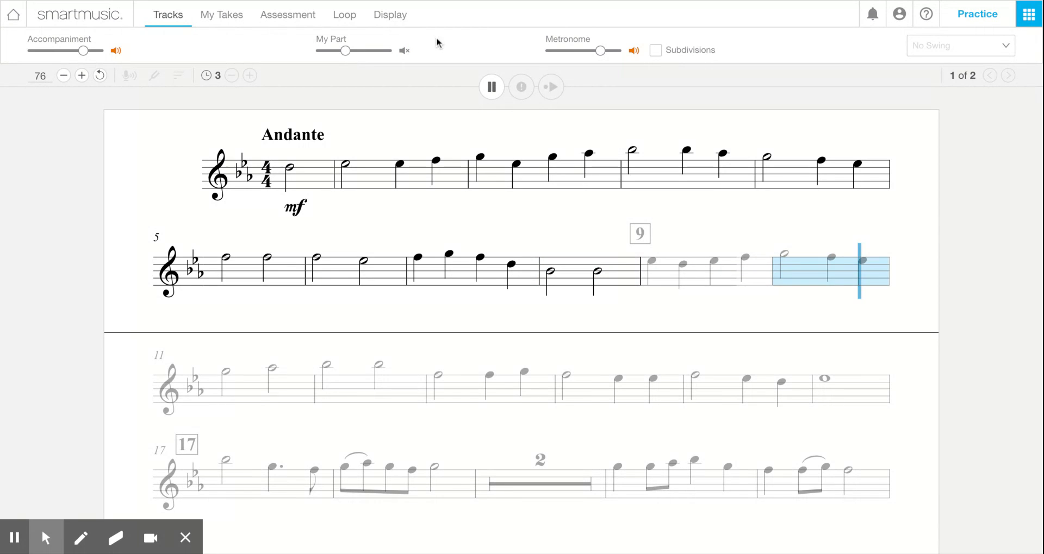
pyautogui.click(405, 51)
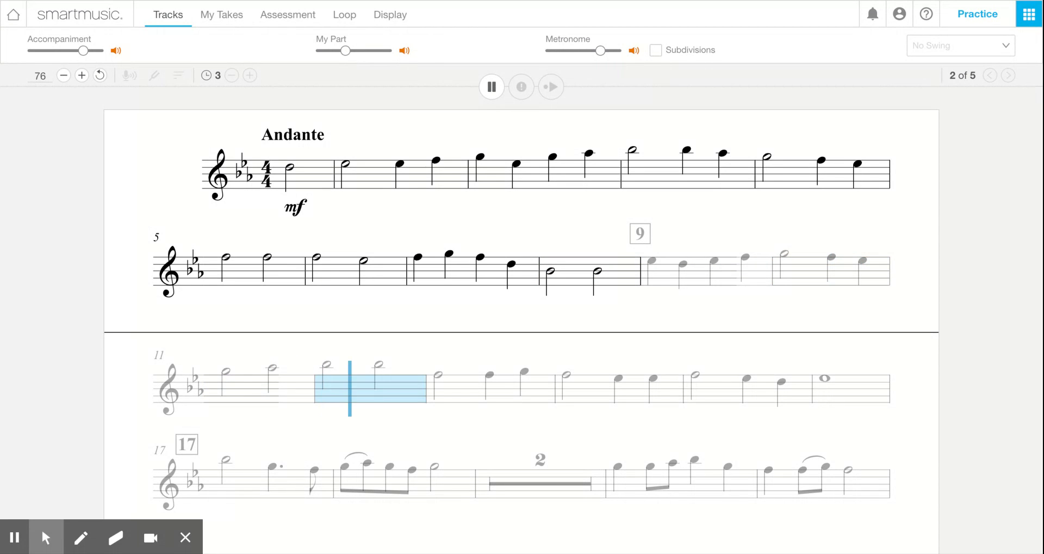
pyautogui.click(496, 92)
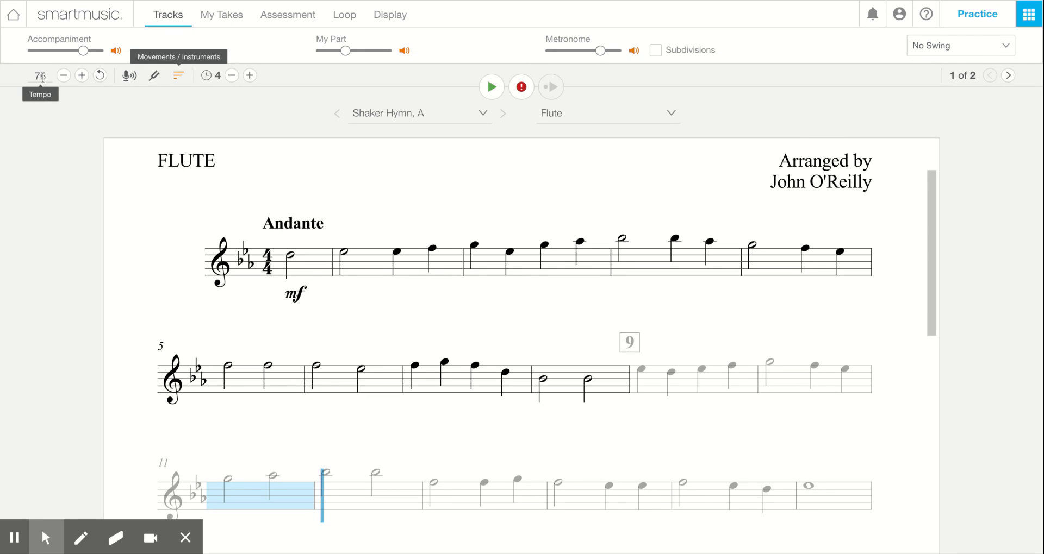
# Try out tempos of 88 and 61, and reset the piece to its original tempo.
pyautogui.click(82, 75)
pyautogui.click(81, 75)
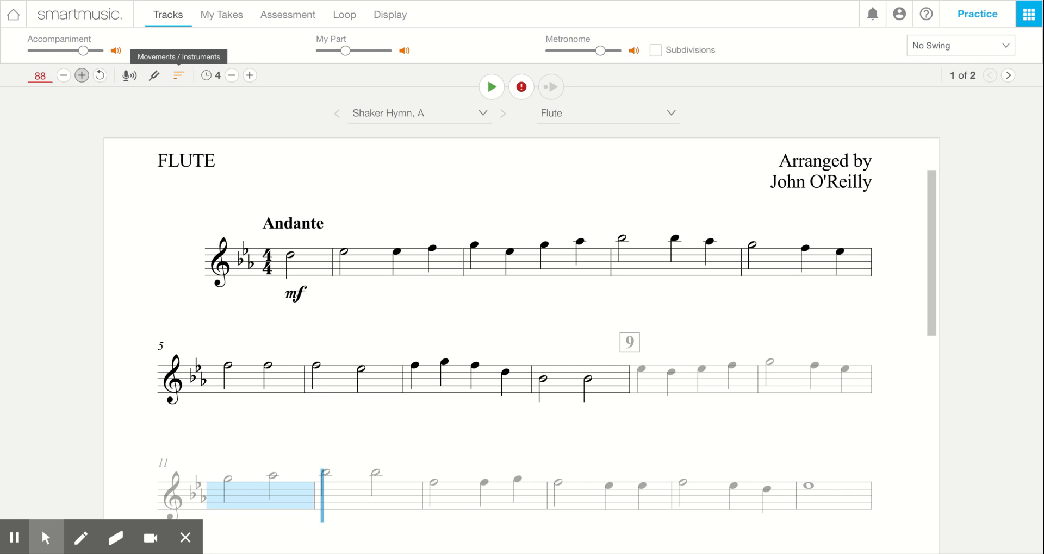
pyautogui.click(63, 76)
pyautogui.click(63, 76)
pyautogui.click(64, 76)
pyautogui.click(64, 75)
pyautogui.click(64, 76)
pyautogui.click(64, 76)
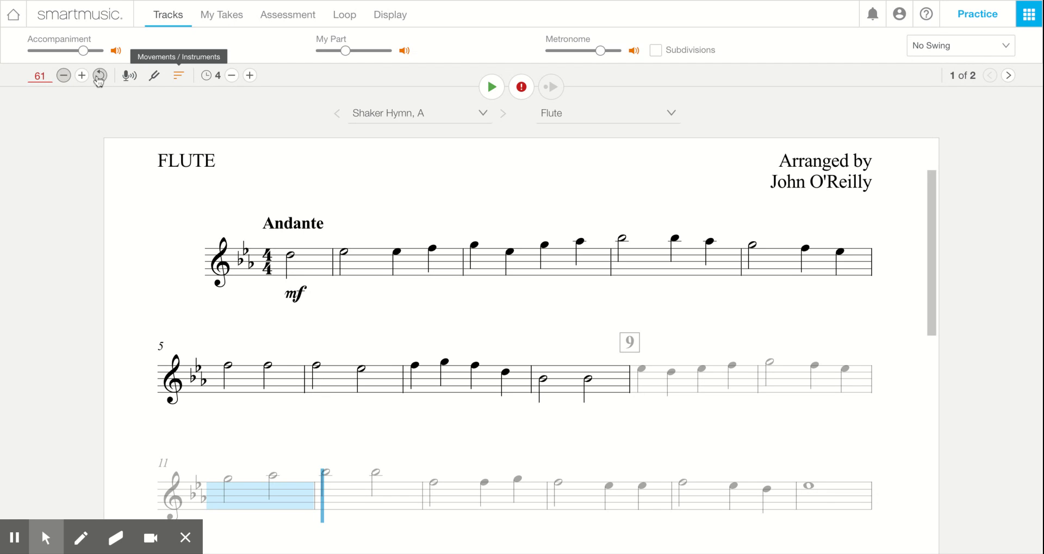
pyautogui.click(100, 77)
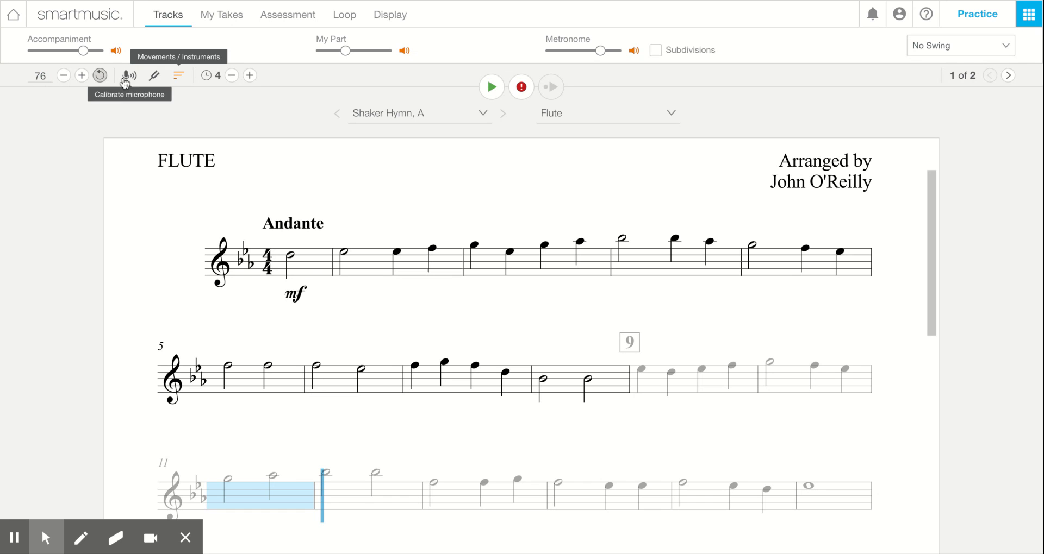
# View the flute tuner and close it, and hide and restore the movement and instrument selectors.
pyautogui.click(154, 76)
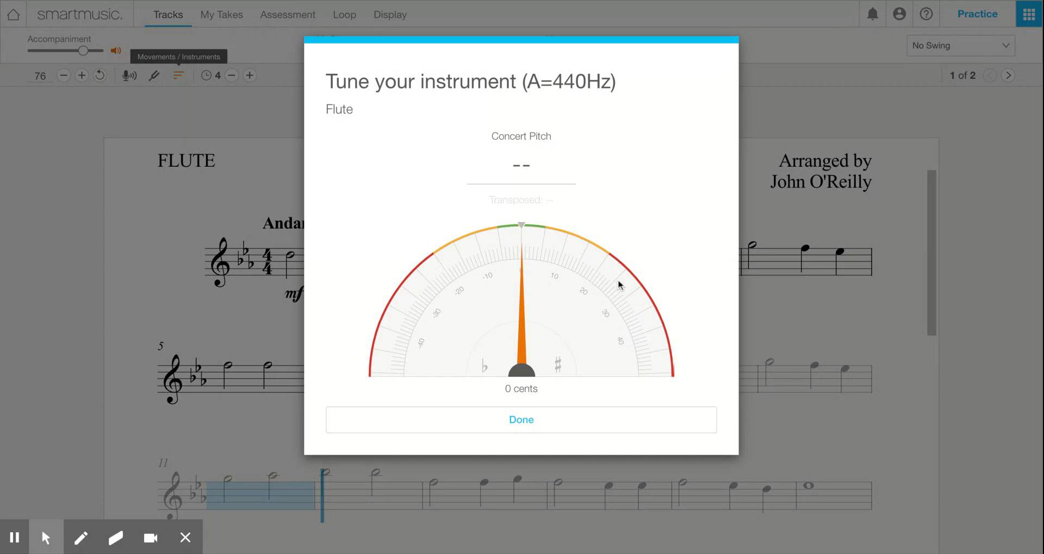
pyautogui.click(514, 422)
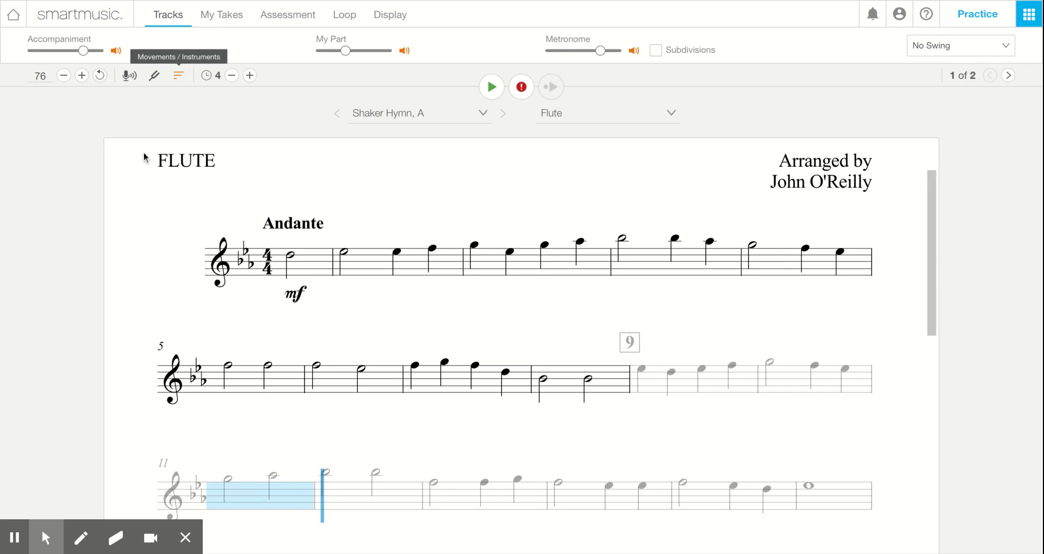
pyautogui.click(176, 77)
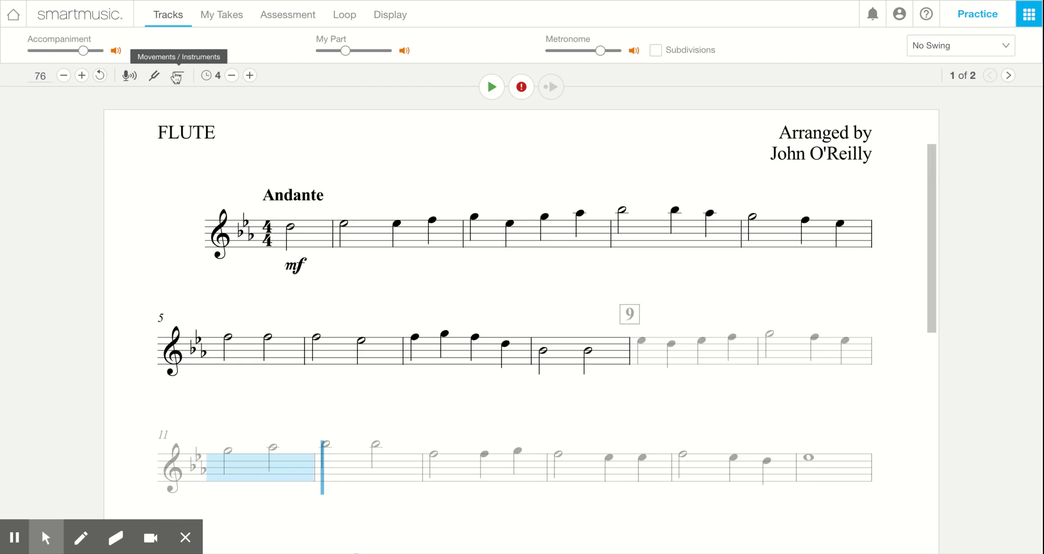
pyautogui.click(178, 79)
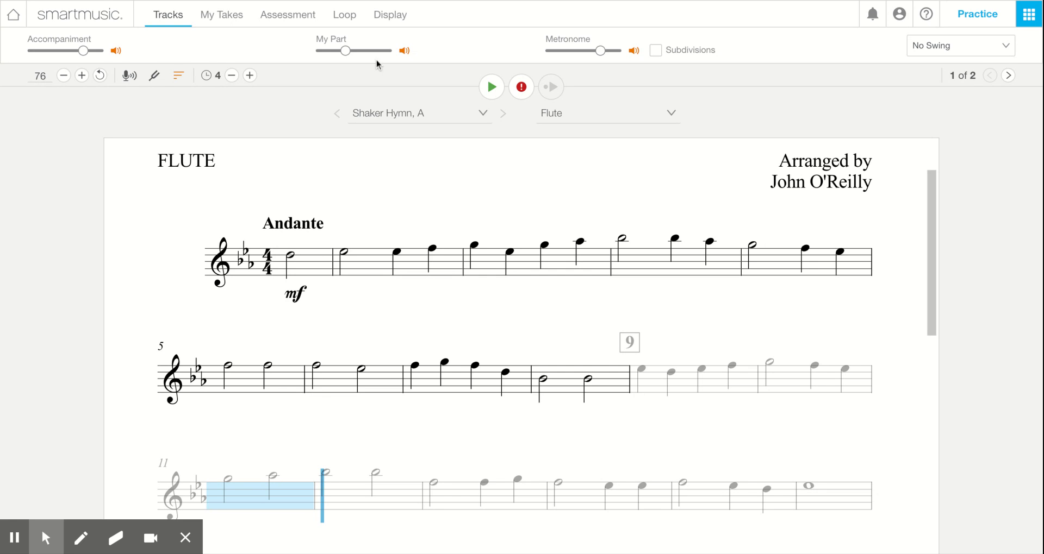
# Start and stop playback from measure 11, and start and stop it again from the first measure.
pyautogui.click(491, 88)
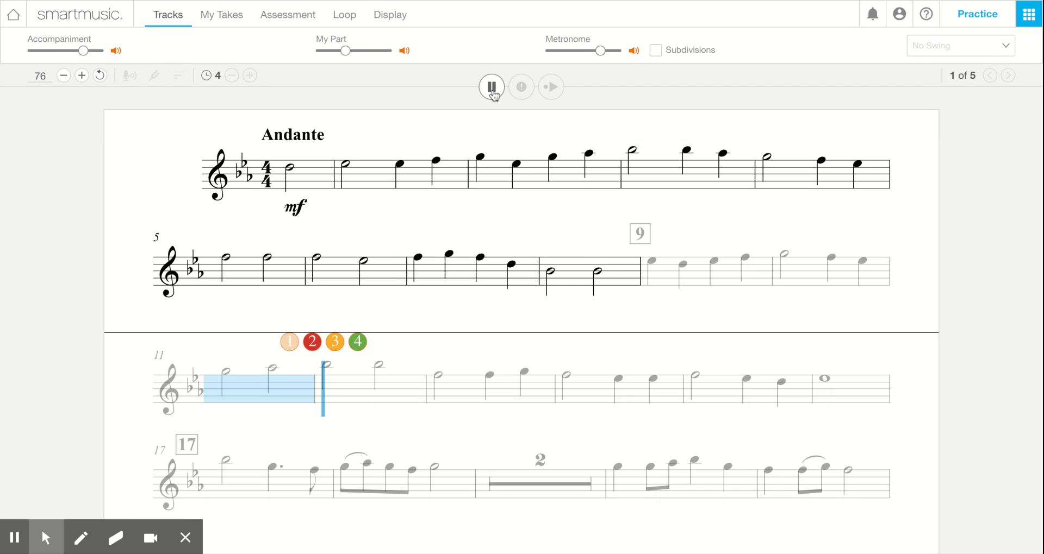
pyautogui.click(492, 88)
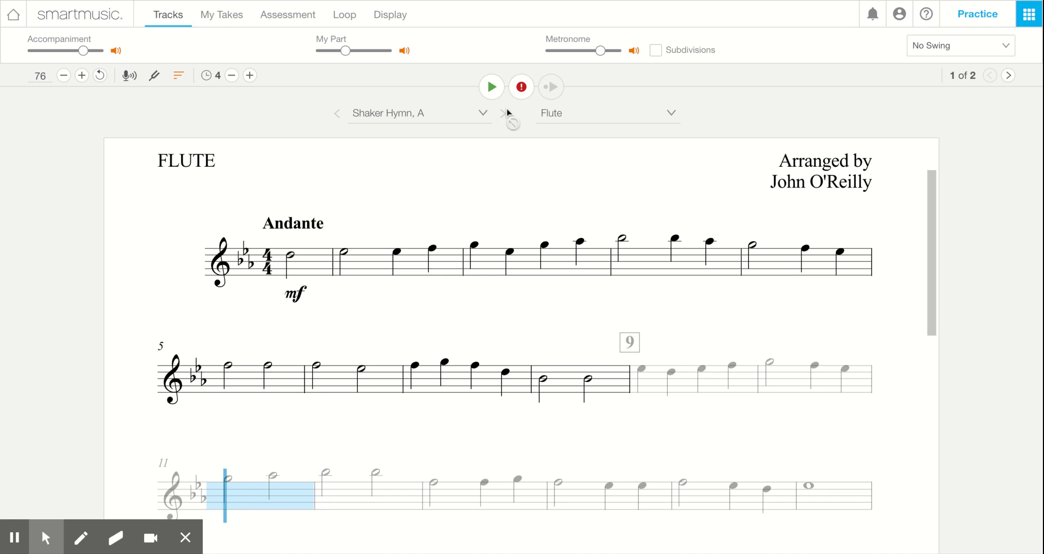
pyautogui.click(298, 265)
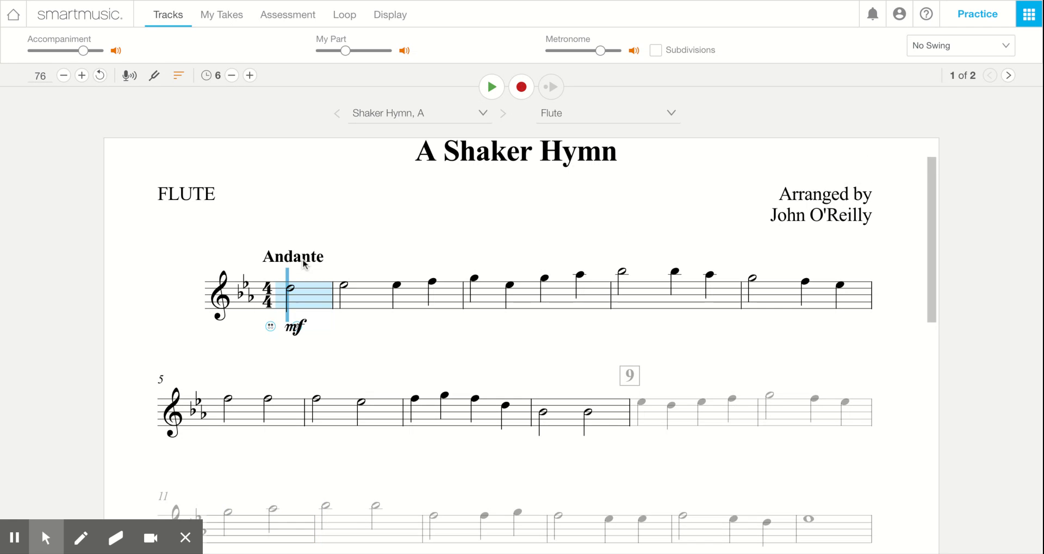
pyautogui.click(489, 87)
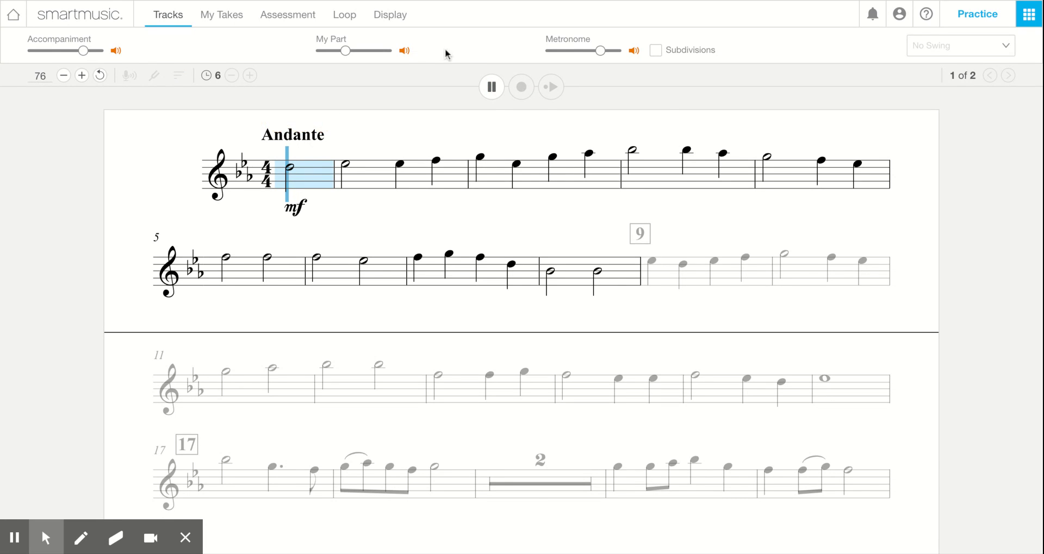
pyautogui.click(491, 87)
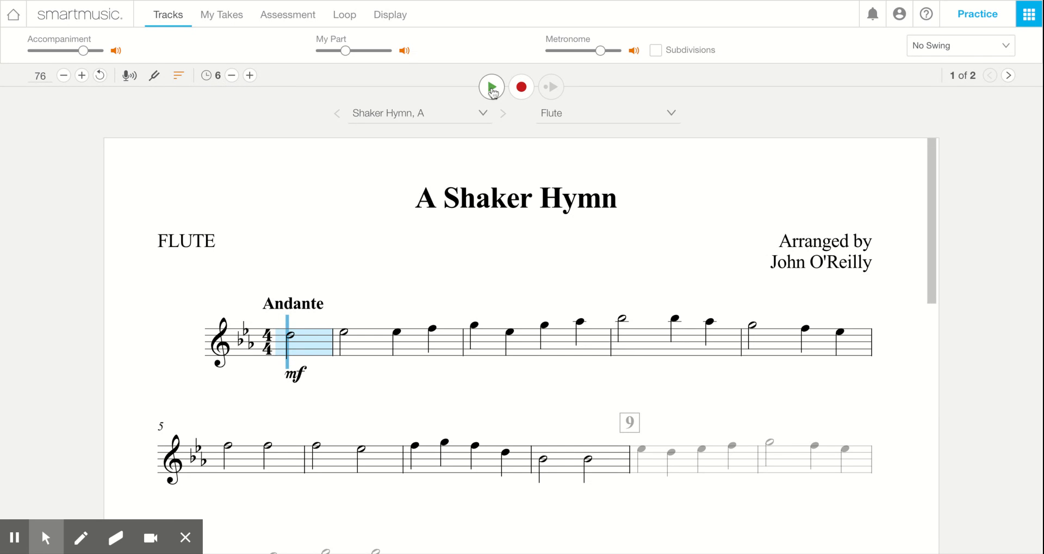
# Page forward and back in the score, and play from the first measure, stopping within the first line.
pyautogui.click(1008, 76)
pyautogui.click(990, 76)
pyautogui.click(491, 88)
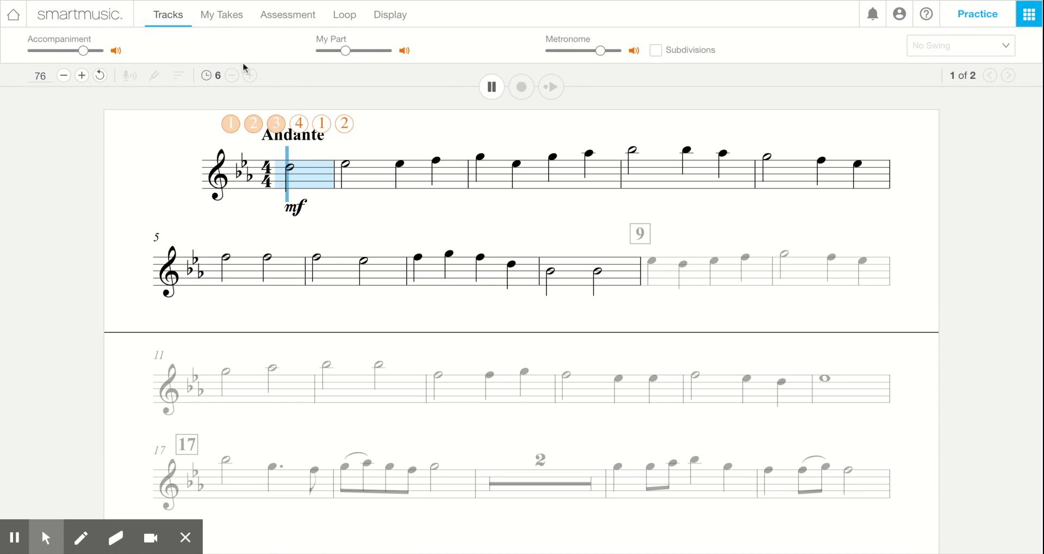
pyautogui.click(122, 54)
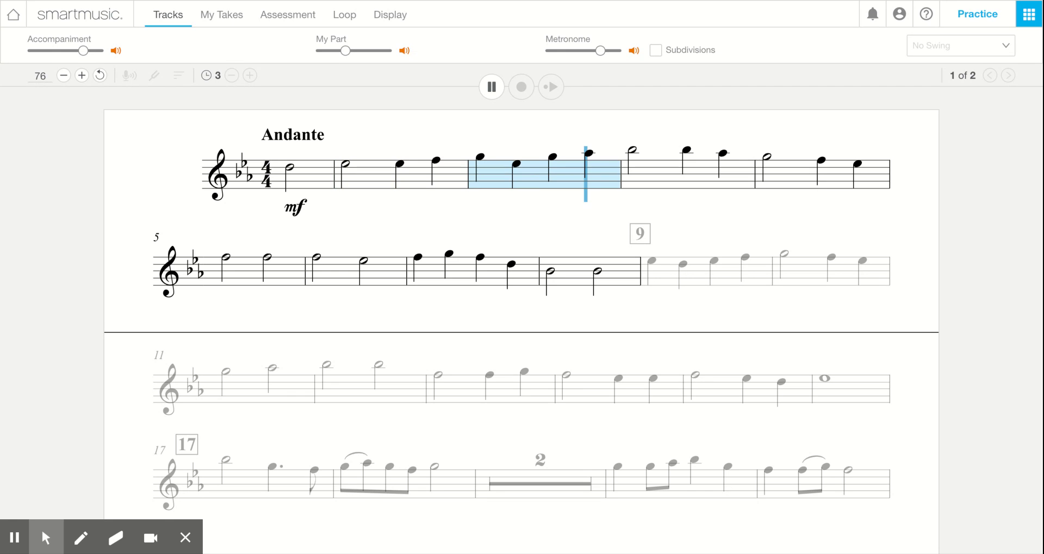
pyautogui.click(491, 90)
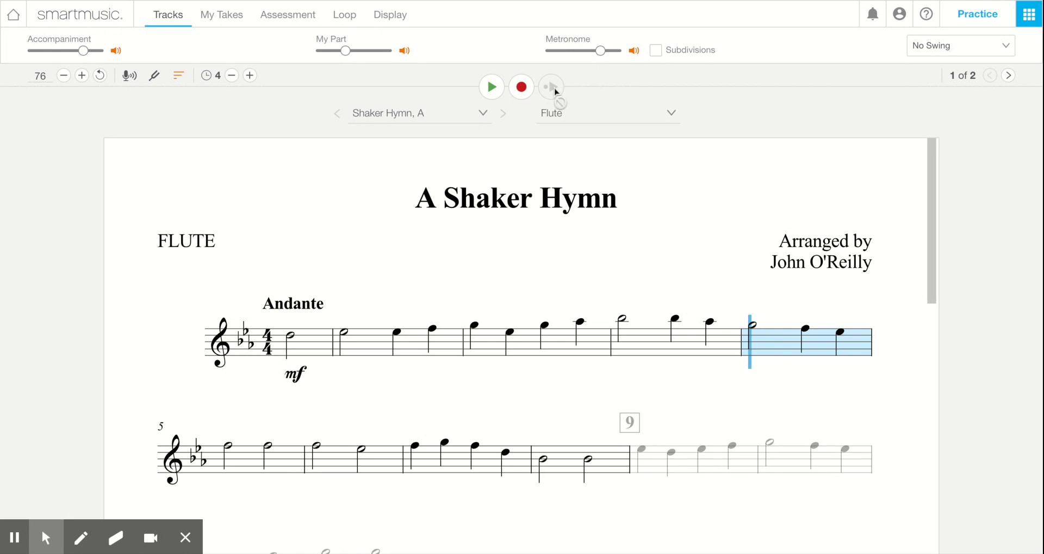
# Start recording a take from the last measure of the first line.
pyautogui.click(522, 88)
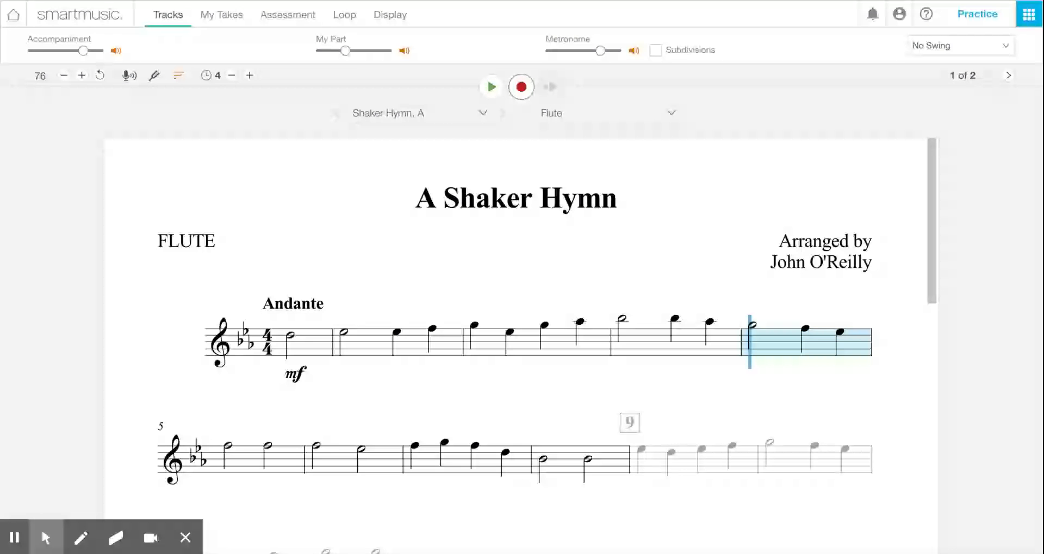